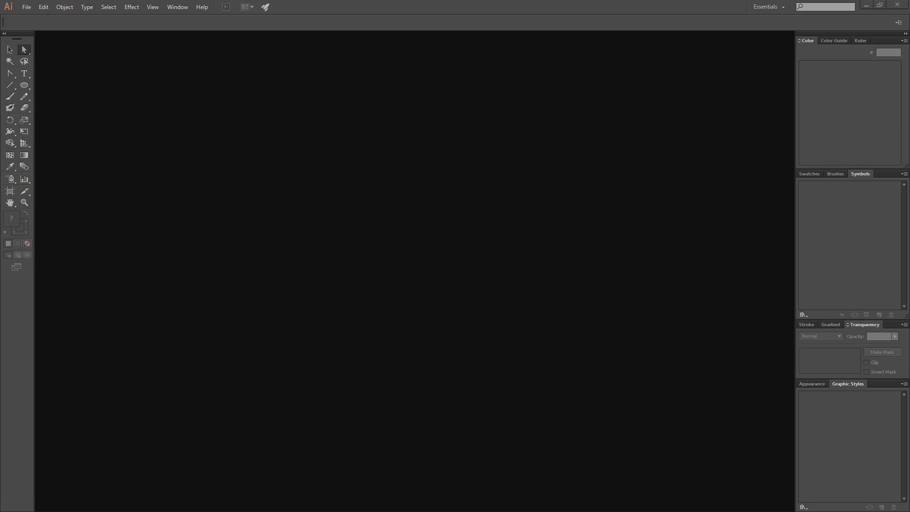
# Create a new single-artboard document 500 px wide and 500 px high in RGB colour mode
pyautogui.click(26, 8)
pyautogui.click(43, 18)
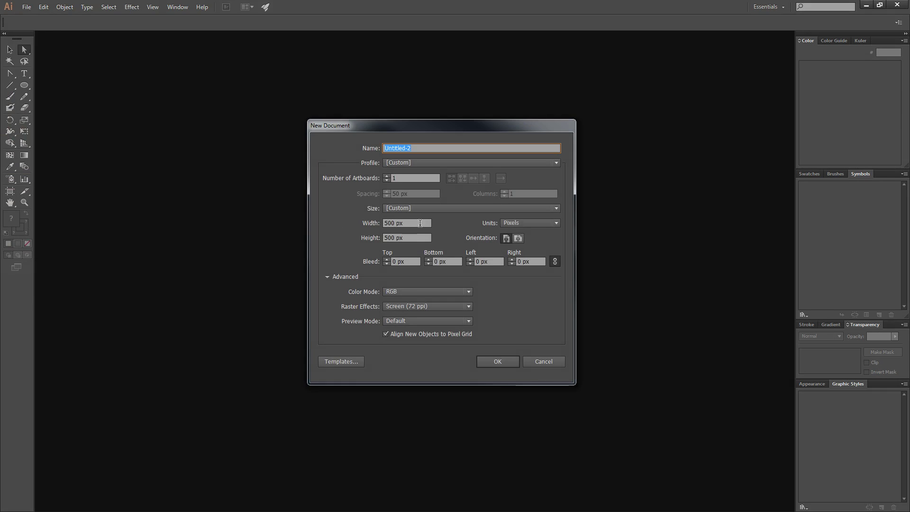
pyautogui.click(499, 364)
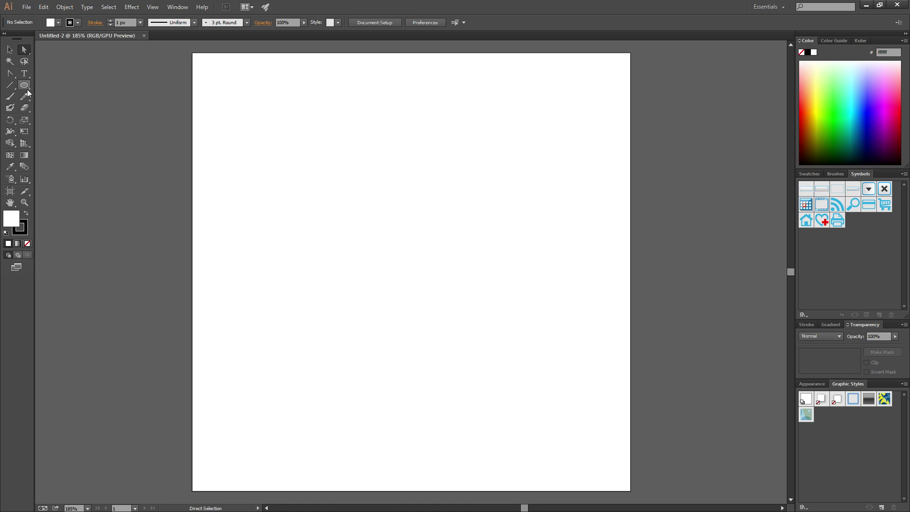
# Draw a wide ellipse about 357 px by 119 px across the middle of the artboard
pyautogui.click(15, 77)
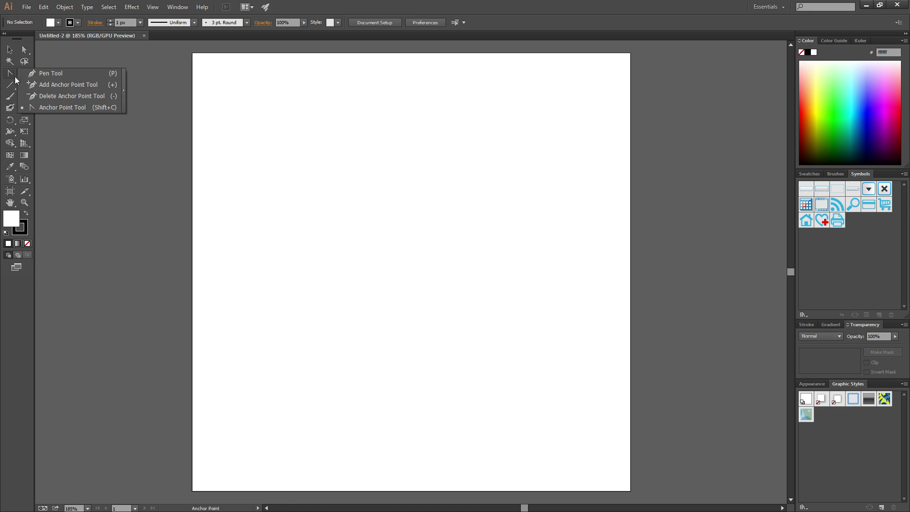
pyautogui.click(58, 84)
pyautogui.click(52, 83)
pyautogui.click(529, 272)
pyautogui.click(24, 85)
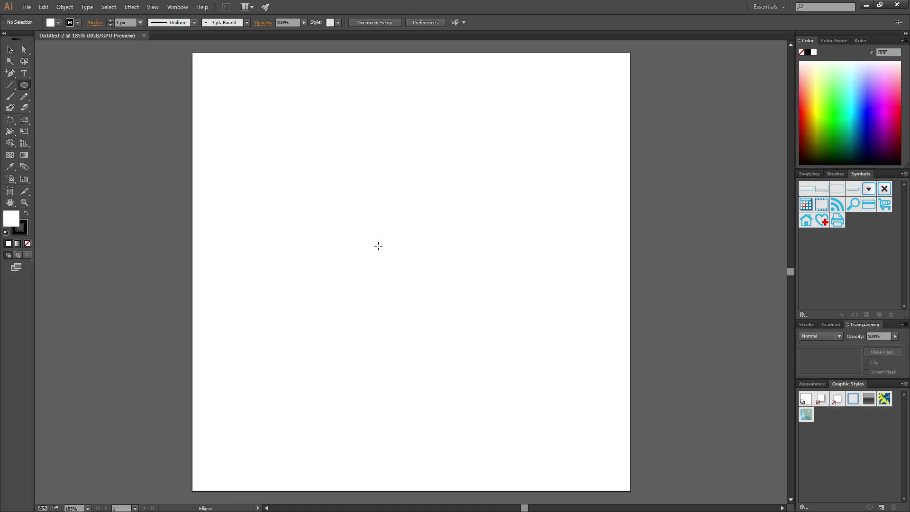
pyautogui.moveTo(268, 209); pyautogui.dragTo(573, 310)
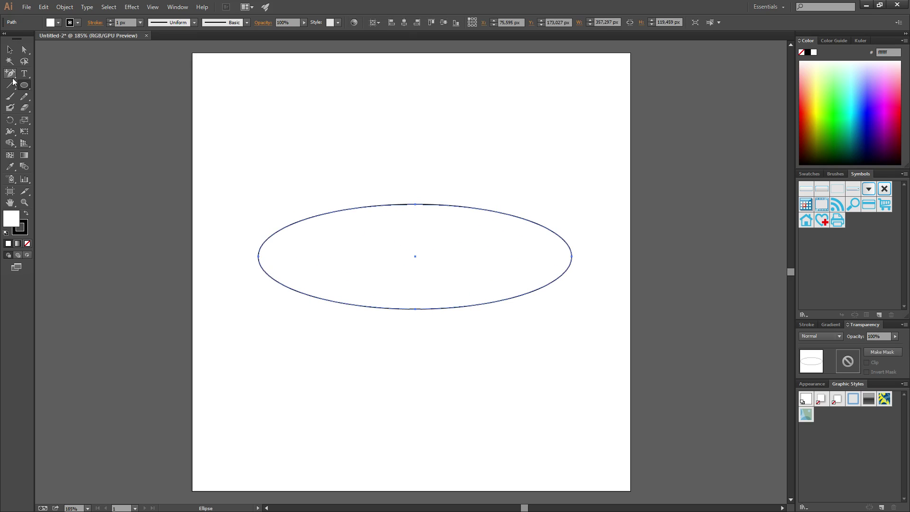
# Move the whole ellipse slightly down and left by its centre point using the Direct Selection tool
pyautogui.click(10, 73)
pyautogui.click(35, 76)
pyautogui.click(25, 50)
pyautogui.click(27, 86)
pyautogui.click(24, 49)
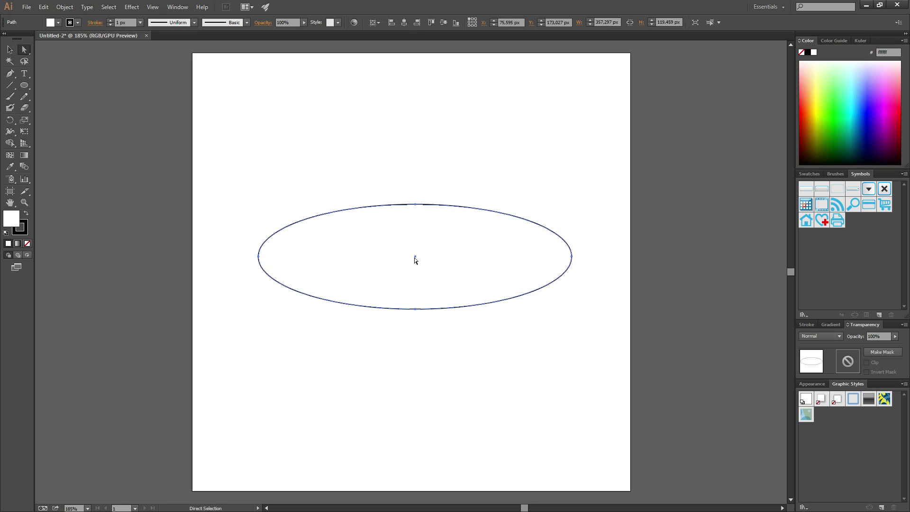
pyautogui.moveTo(465, 257)
pyautogui.mouseDown()
pyautogui.moveTo(440, 302)
pyautogui.moveTo(475, 254)
pyautogui.moveTo(479, 264)
pyautogui.moveTo(469, 261)
pyautogui.mouseUp()
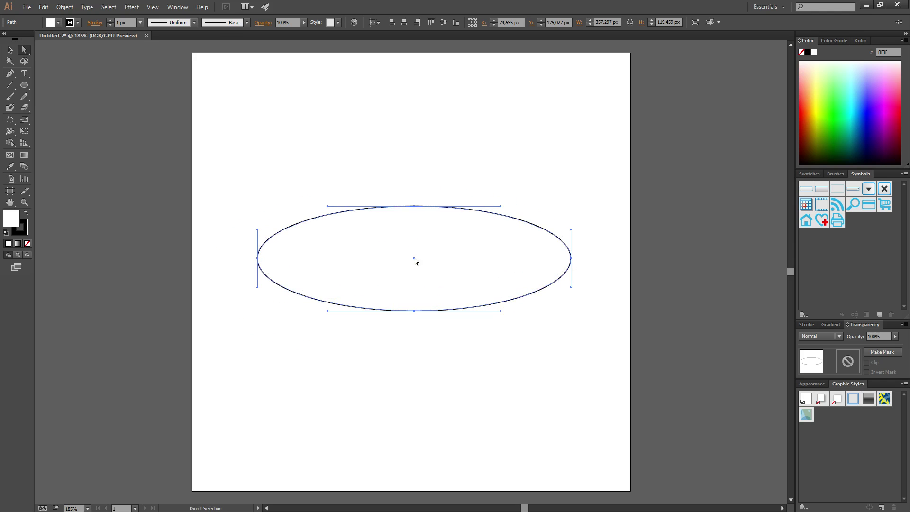
# Try swinging the left direction handle of the ellipse's bottom anchor point downward to bend the curve, and undo the change
pyautogui.click(465, 162)
pyautogui.click(436, 238)
pyautogui.click(414, 312)
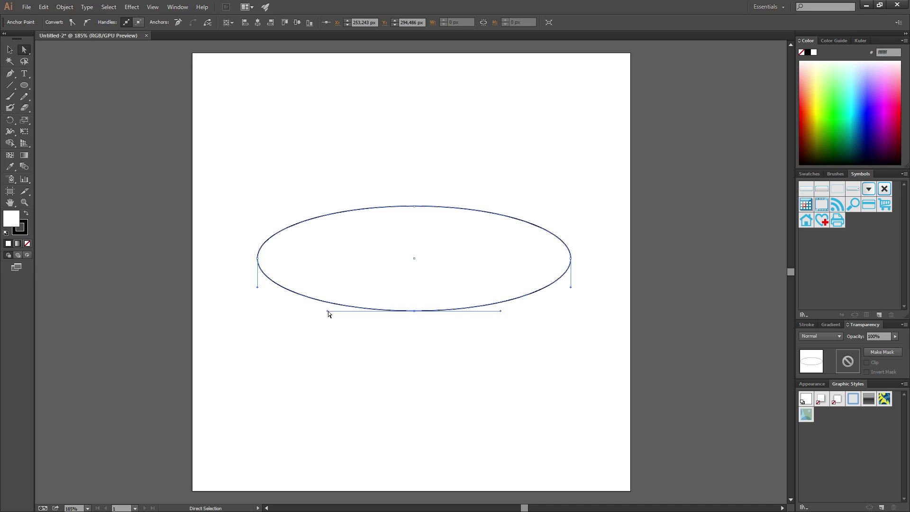
pyautogui.moveTo(327, 312); pyautogui.dragTo(351, 388)
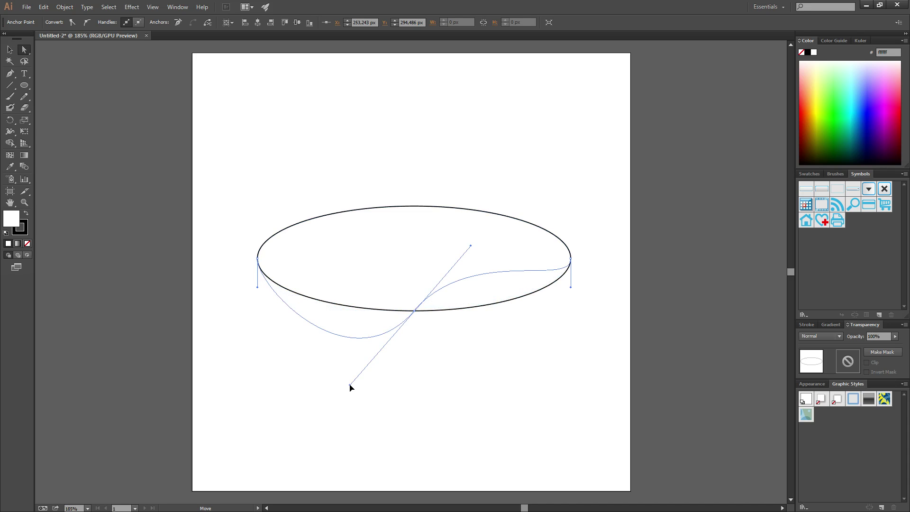
pyautogui.moveTo(350, 388)
pyautogui.mouseDown()
pyautogui.moveTo(333, 339)
pyautogui.moveTo(358, 398)
pyautogui.mouseUp()
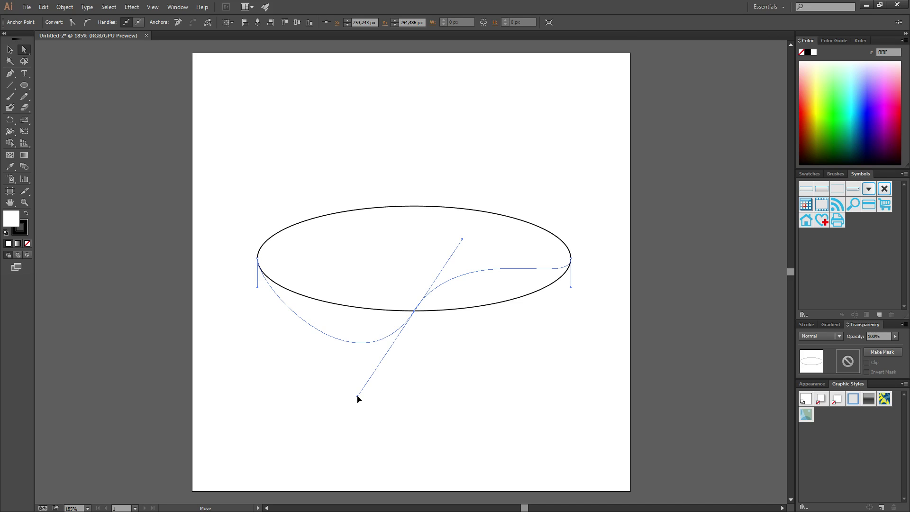
pyautogui.moveTo(358, 398); pyautogui.dragTo(338, 392)
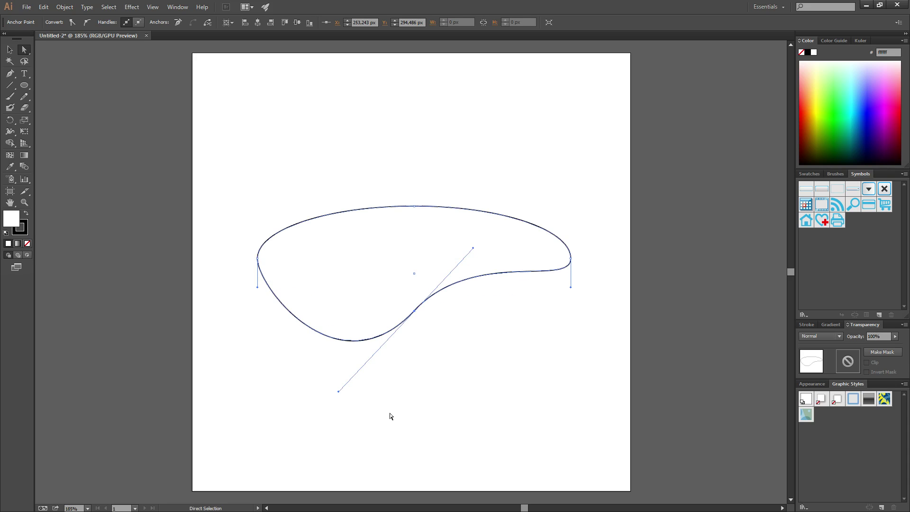
pyautogui.hotkey('ctrl', 'z')
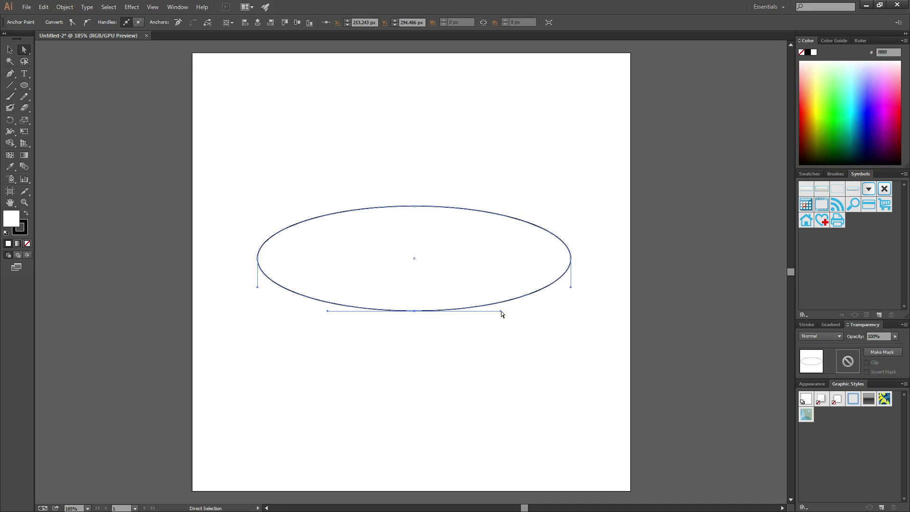
# Try lengthening the bottom anchor point's right direction handle horizontally, and undo the change
pyautogui.moveTo(501, 311); pyautogui.dragTo(572, 311)
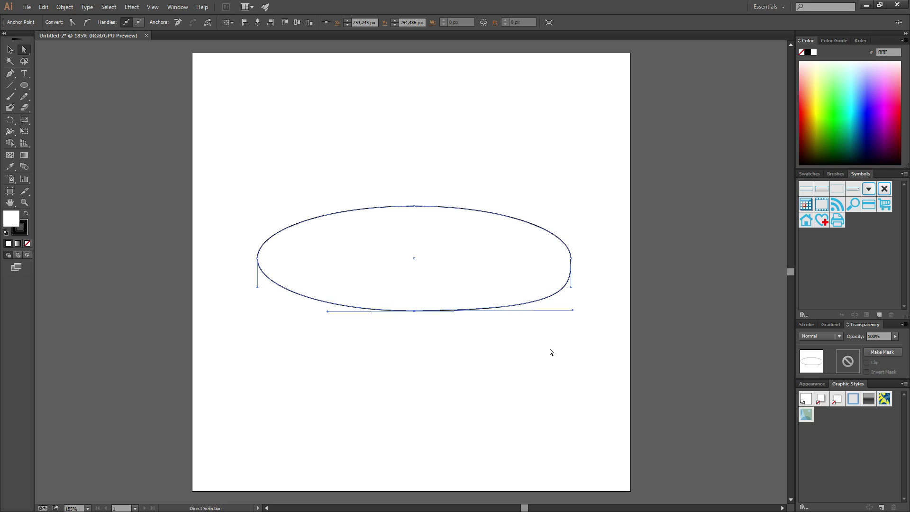
pyautogui.click(549, 351)
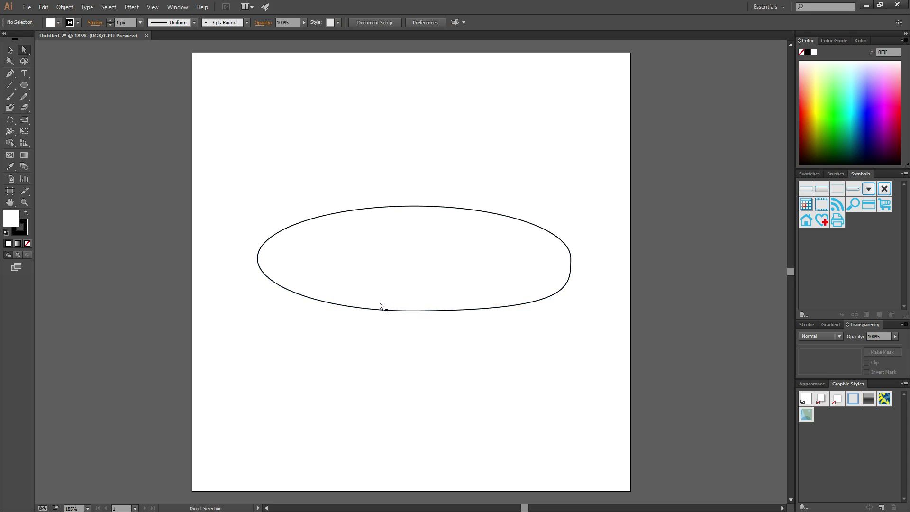
pyautogui.hotkey('ctrl', 'z')
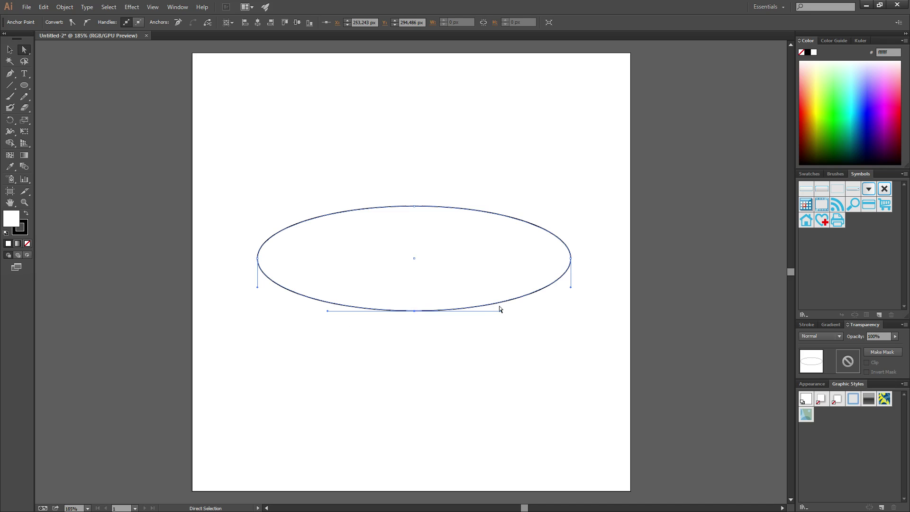
# Set both the anchor and handle display to the third, hollow style in the Selection & Anchor Display preferences
pyautogui.click(44, 7)
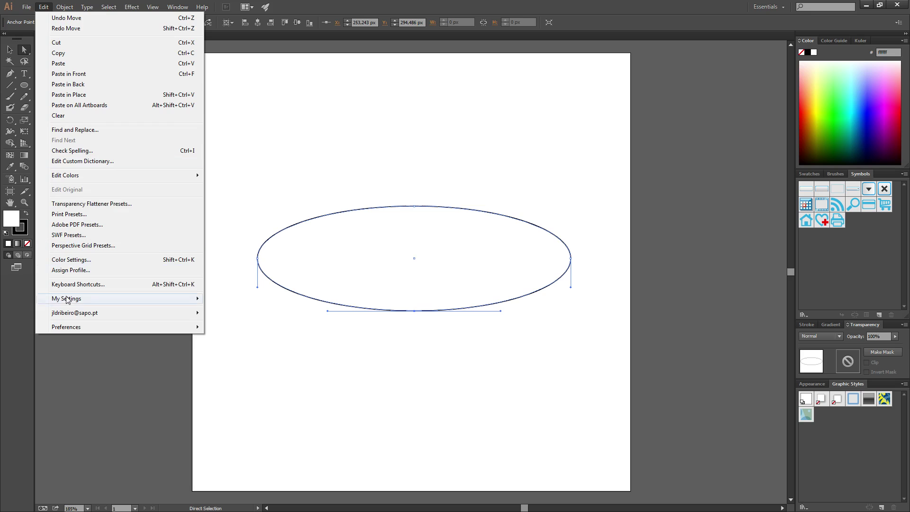
pyautogui.moveTo(75, 333)
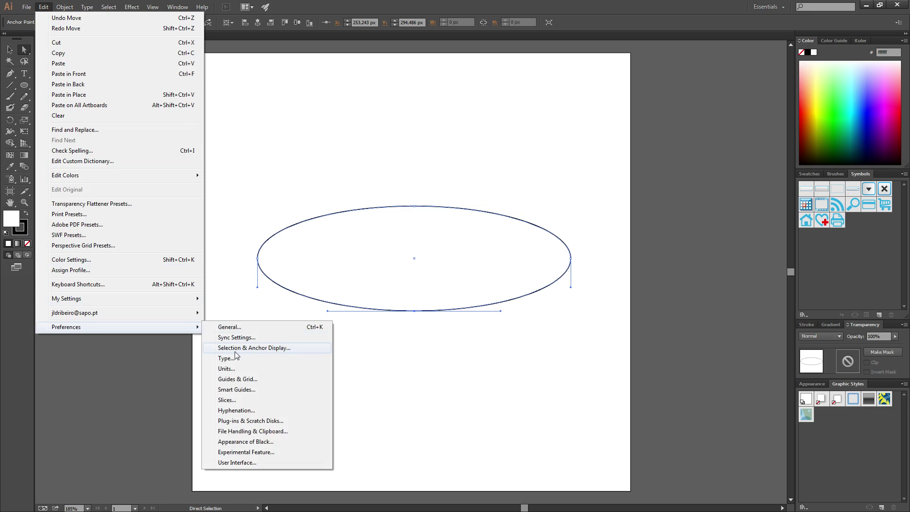
pyautogui.click(260, 349)
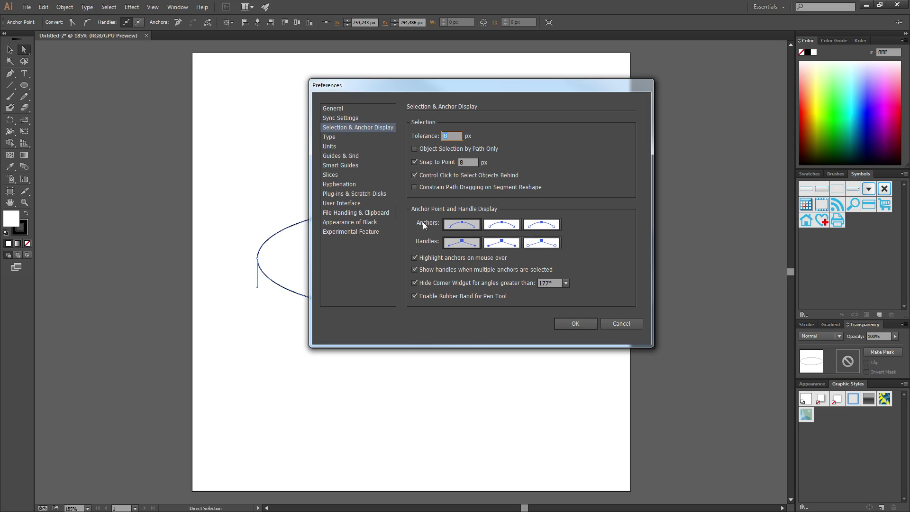
pyautogui.click(542, 227)
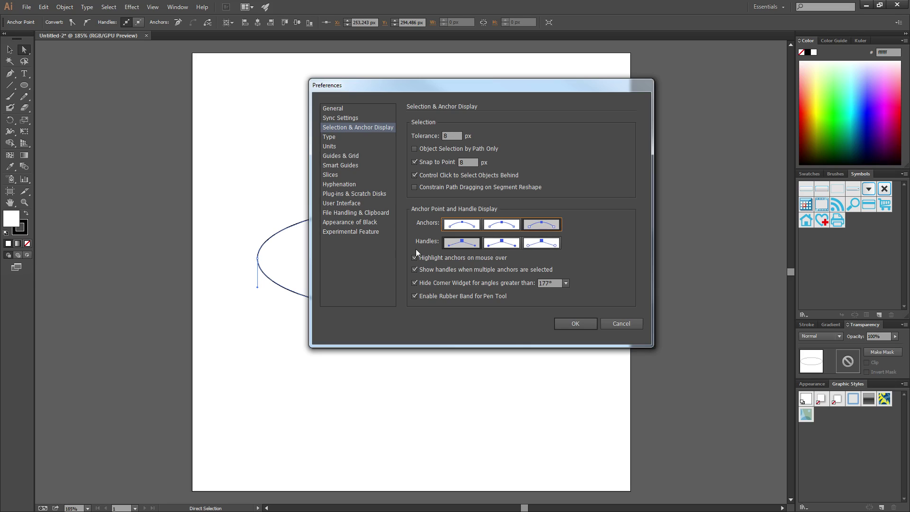
pyautogui.click(541, 243)
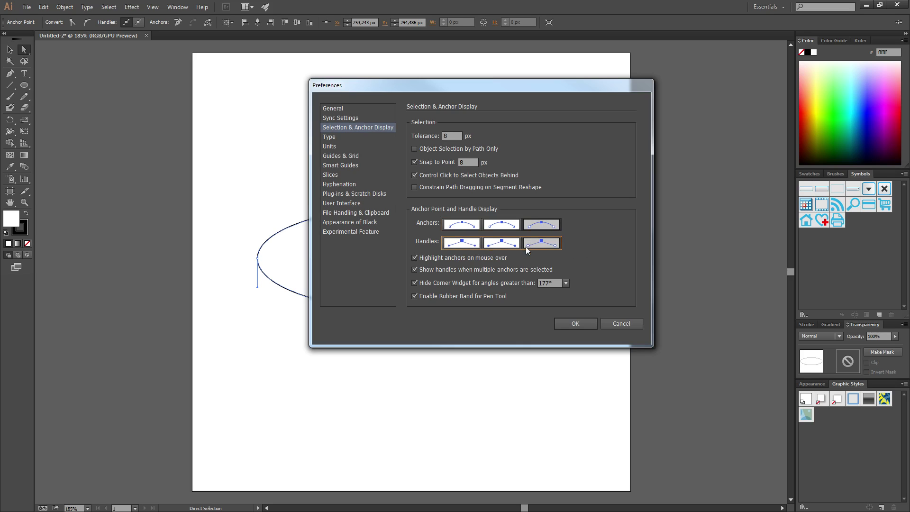
pyautogui.click(414, 270)
pyautogui.click(575, 323)
# Examine the direction handles of the ellipse's right and top anchor points, selecting them together and individually
pyautogui.click(551, 330)
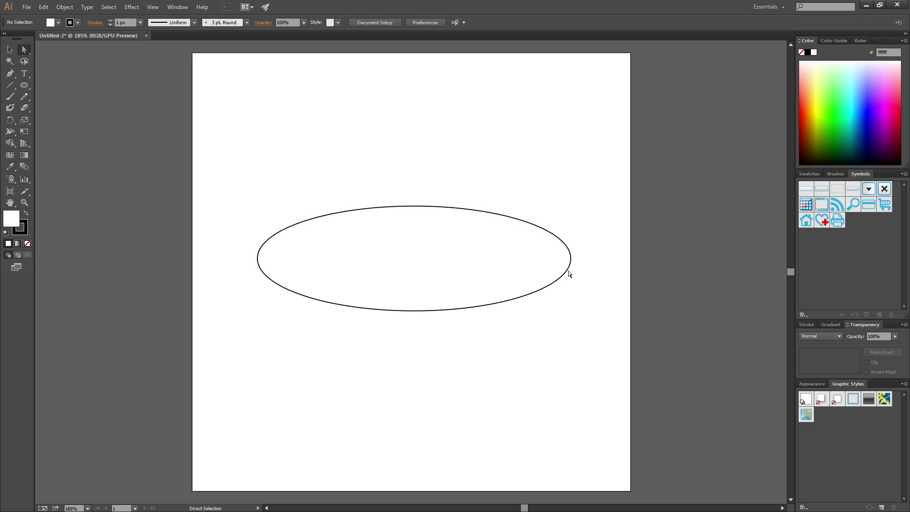
pyautogui.click(570, 266)
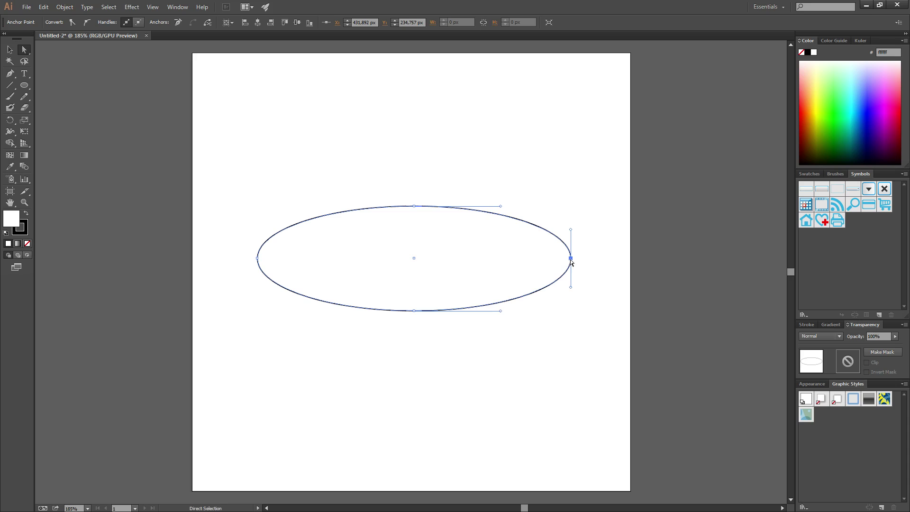
pyautogui.keyDown('shift'); pyautogui.click(415, 207); pyautogui.keyUp('shift')
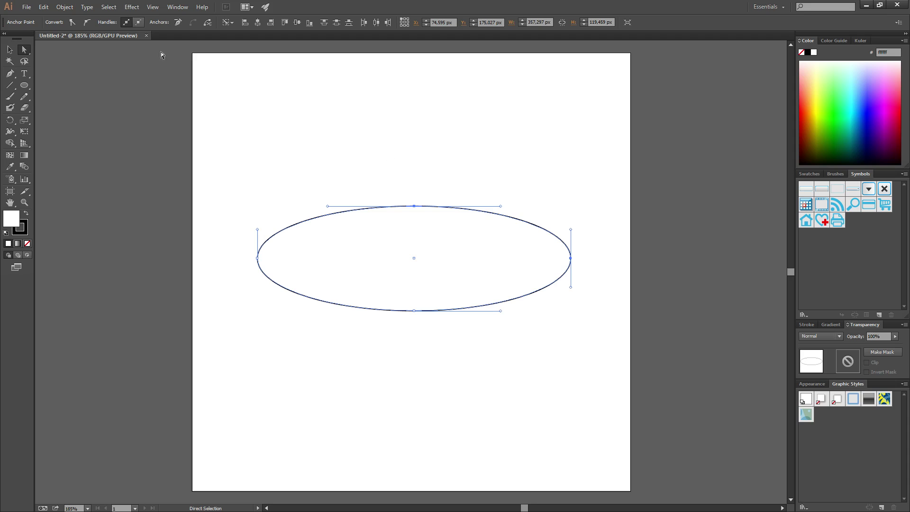
pyautogui.click(415, 151)
pyautogui.click(414, 207)
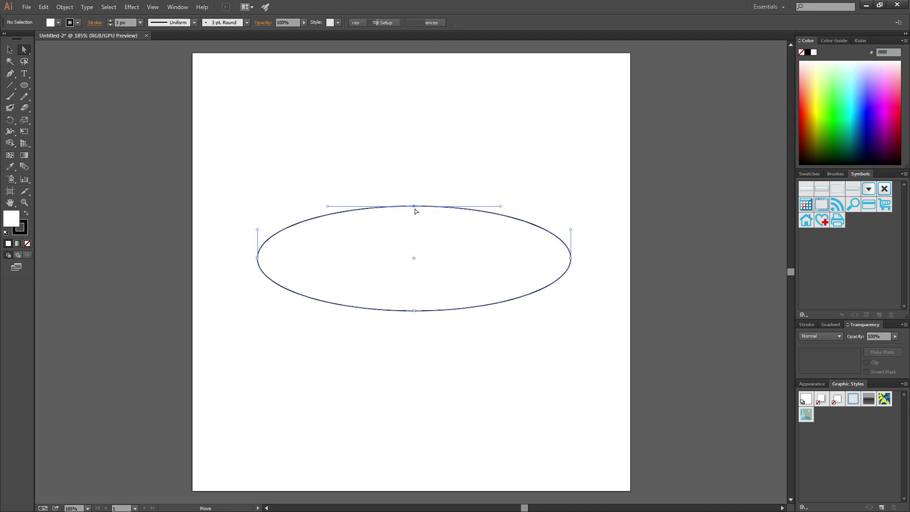
pyautogui.click(571, 258)
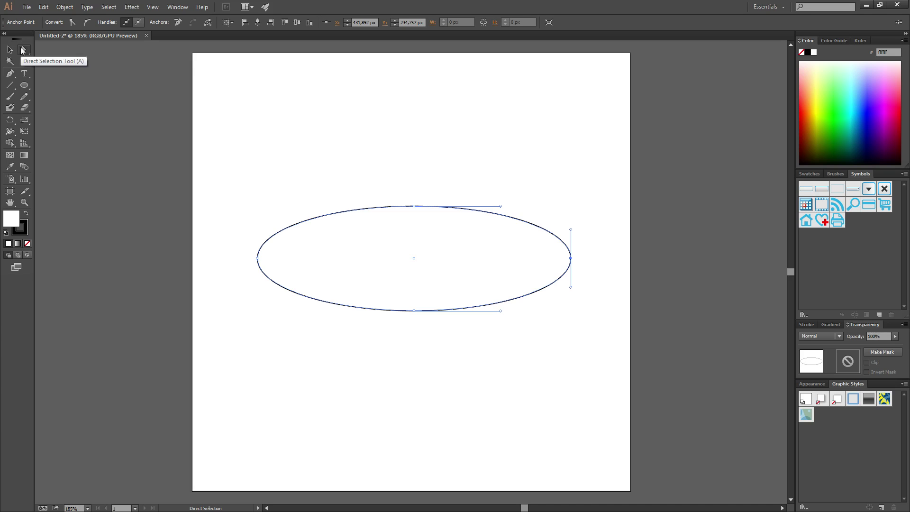
pyautogui.click(10, 50)
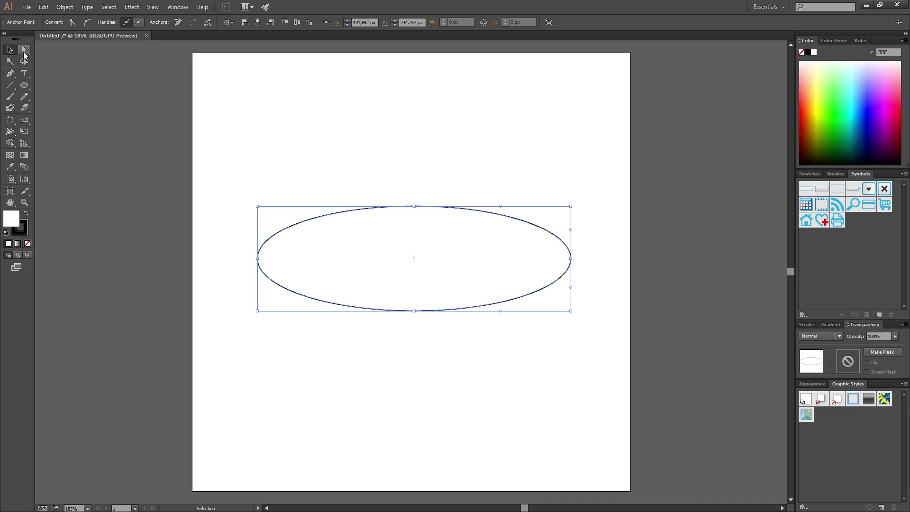
pyautogui.click(24, 51)
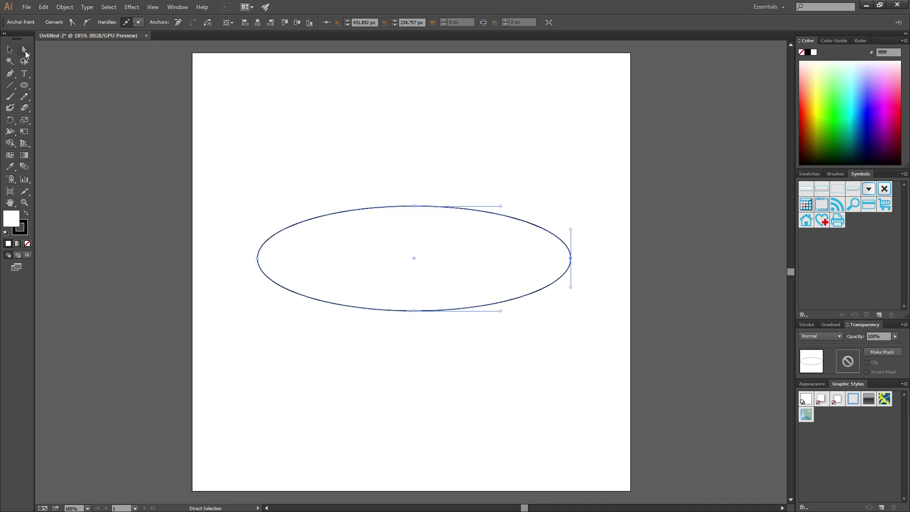
# Try moving the ellipse's right anchor point down and slightly outward, and undo the move
pyautogui.click(570, 259)
pyautogui.moveTo(569, 258); pyautogui.dragTo(580, 297)
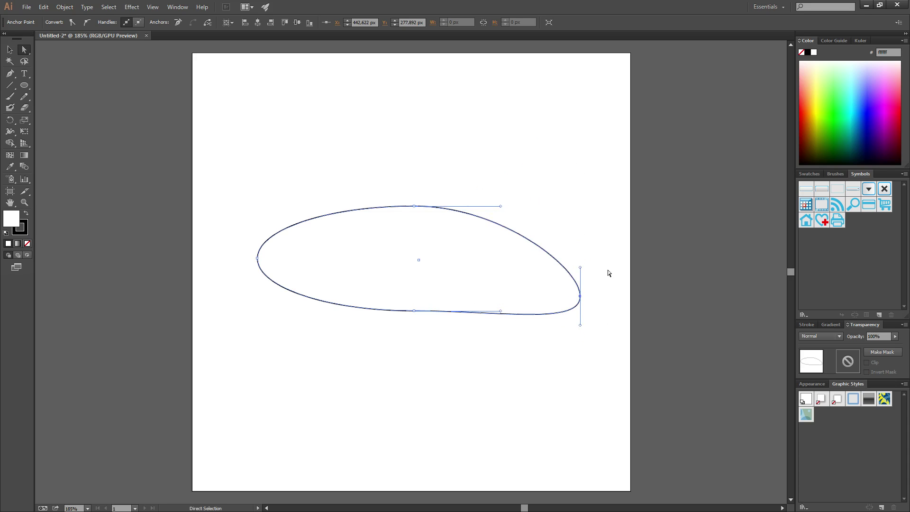
pyautogui.hotkey('ctrl', 'z')
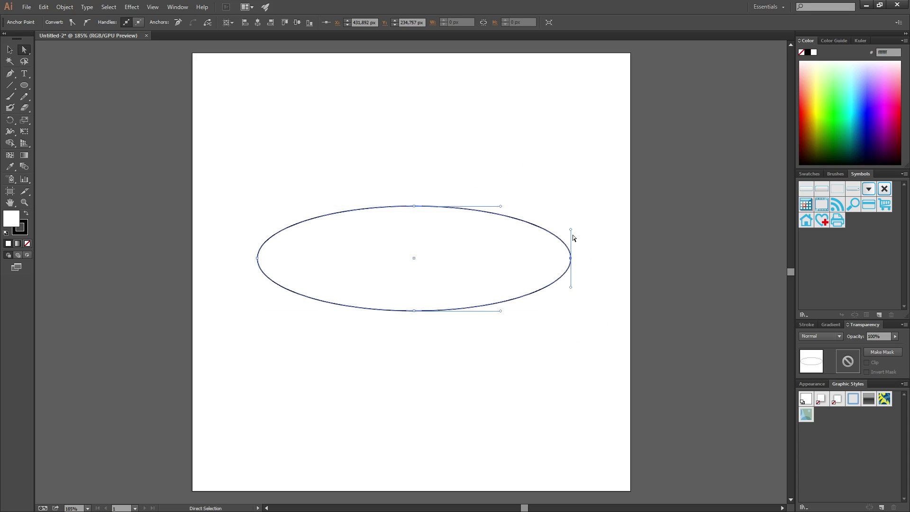
# Lengthen the upper and lower direction handles of the right anchor point to make the ellipse's right end blunter
pyautogui.moveTo(571, 229); pyautogui.dragTo(578, 176)
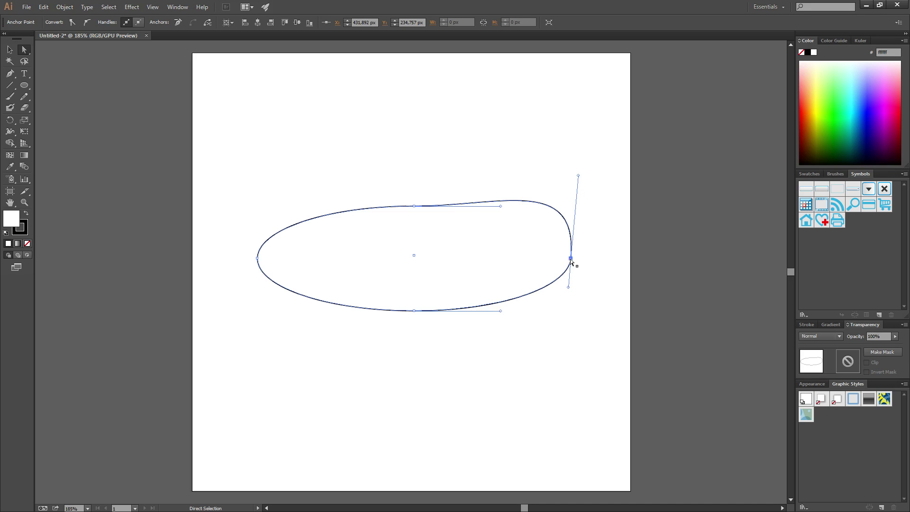
pyautogui.moveTo(568, 287); pyautogui.dragTo(571, 324)
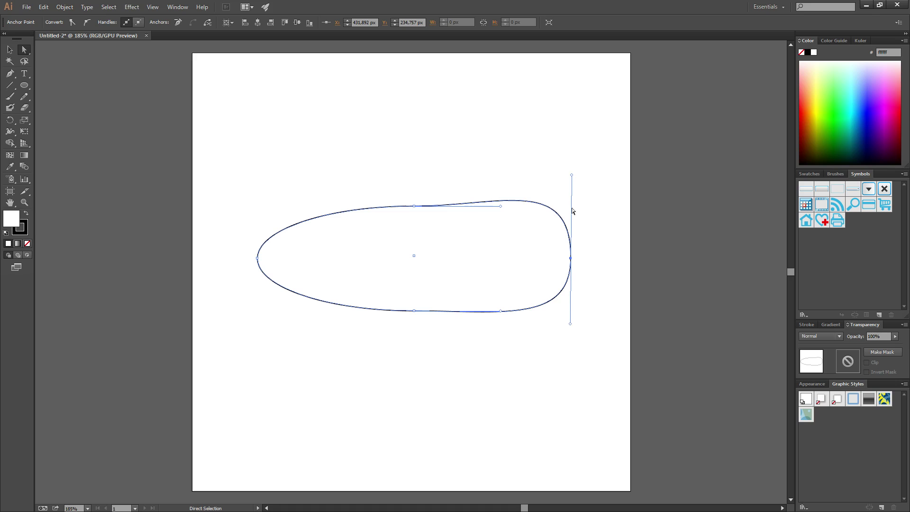
pyautogui.moveTo(571, 177); pyautogui.dragTo(571, 206)
pyautogui.moveTo(571, 324); pyautogui.dragTo(572, 301)
# Select all anchor points of the reshaped ellipse and delete it
pyautogui.click(470, 174)
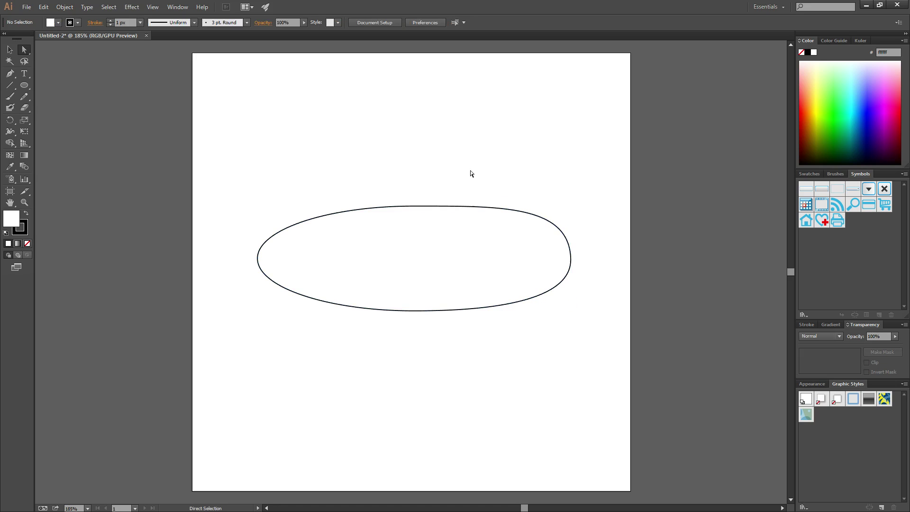
pyautogui.moveTo(219, 176); pyautogui.dragTo(605, 379)
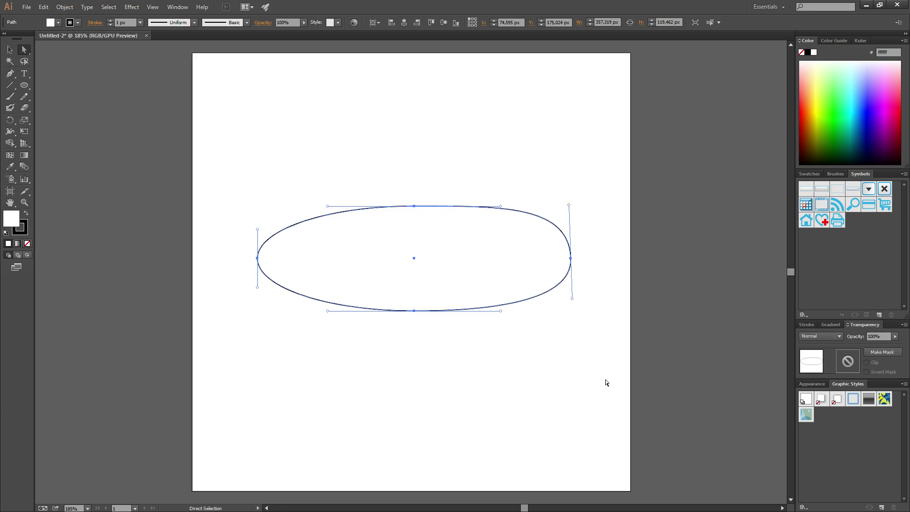
pyautogui.press('Delete')
# Draw a rectangle about 265 px by 165 px in the upper middle of the artboard and deselect it with the Direct Selection tool
pyautogui.click(27, 90)
pyautogui.moveTo(26, 89); pyautogui.dragTo(67, 85)
pyautogui.moveTo(302, 161); pyautogui.dragTo(531, 306)
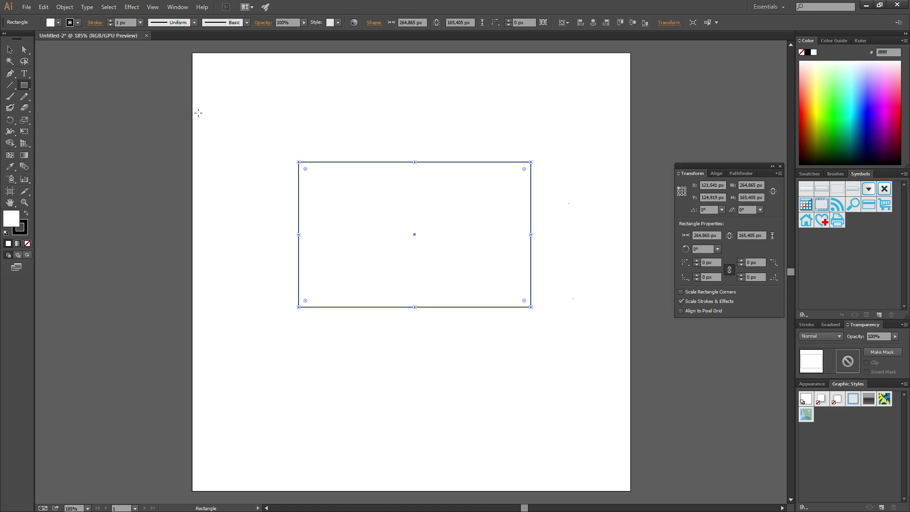
pyautogui.click(24, 49)
pyautogui.click(336, 138)
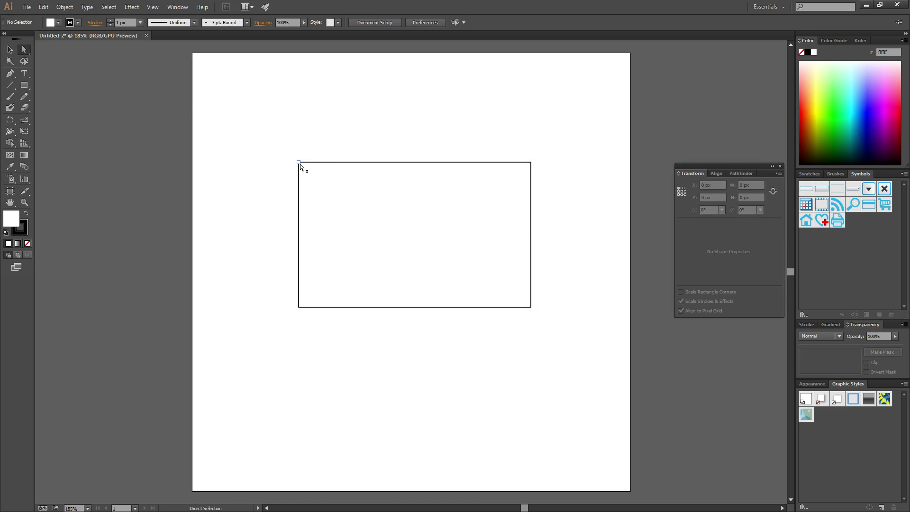
# Try moving the rectangle's upper-left anchor point down and inward, and undo the move
pyautogui.click(298, 163)
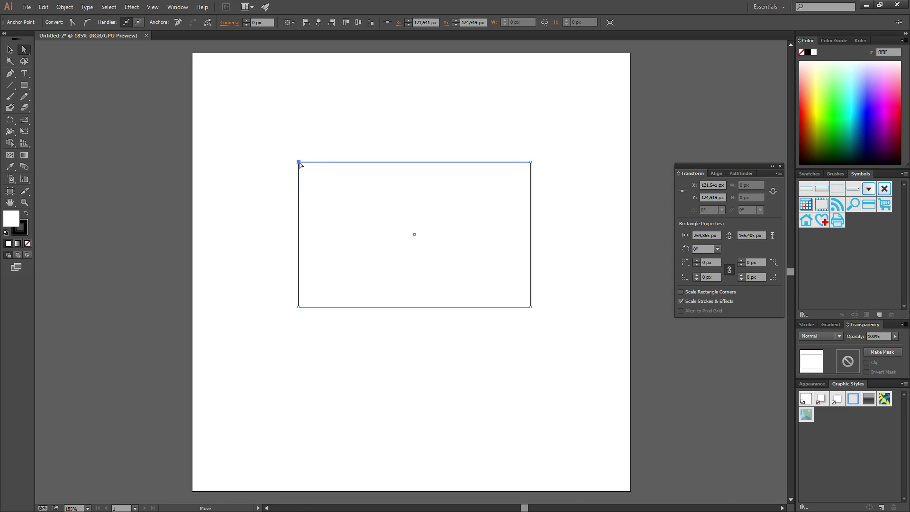
pyautogui.click(72, 23)
pyautogui.moveTo(300, 163); pyautogui.dragTo(380, 214)
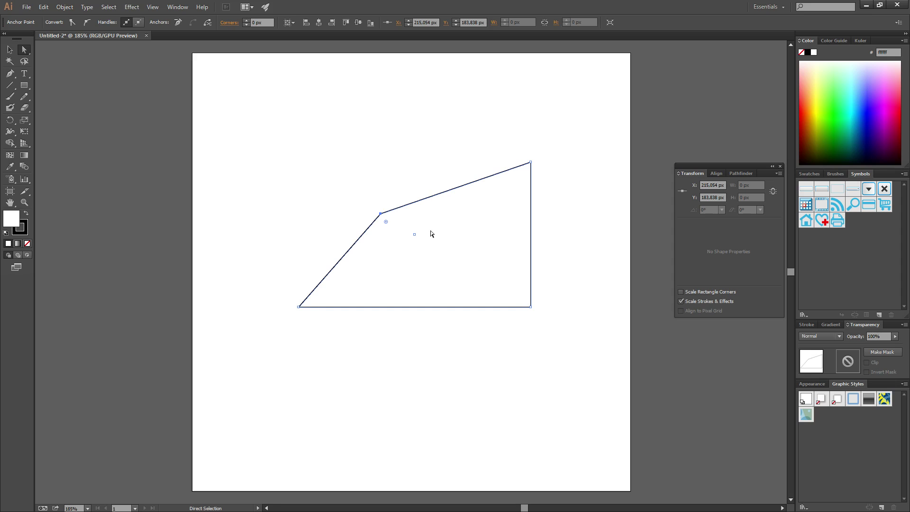
pyautogui.hotkey('ctrl', 'z')
pyautogui.hotkey('ctrl', 'z')
pyautogui.hotkey('ctrl', 'z')
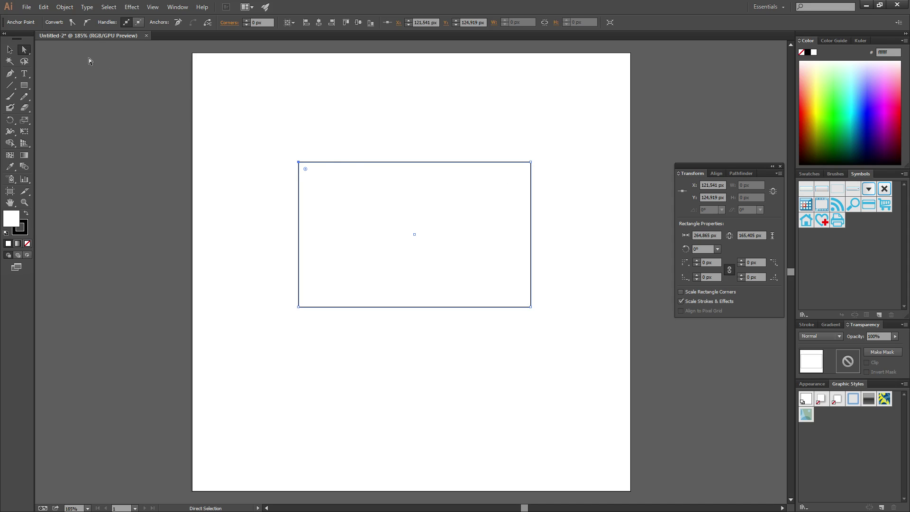
# Try pulling direction handles out of the rectangle's upper-left corner with the Anchor Point tool, and undo the change
pyautogui.click(14, 78)
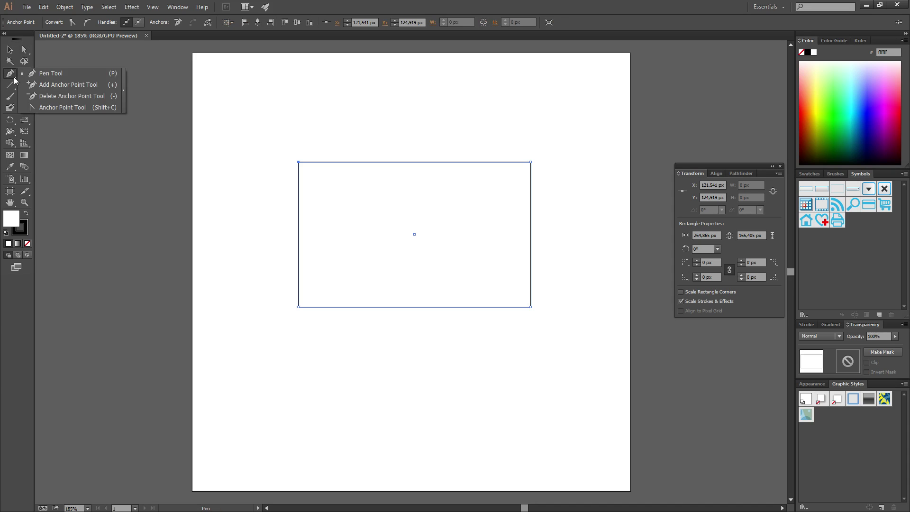
pyautogui.click(67, 107)
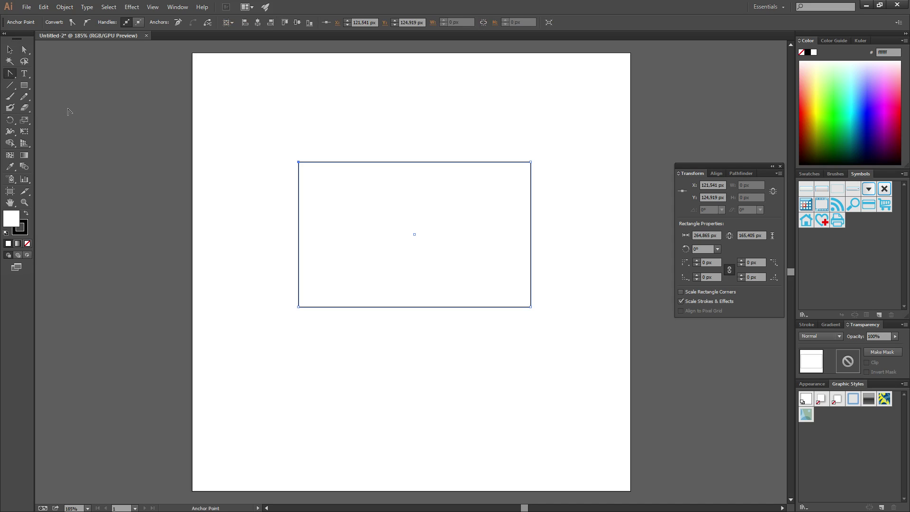
pyautogui.click(298, 162)
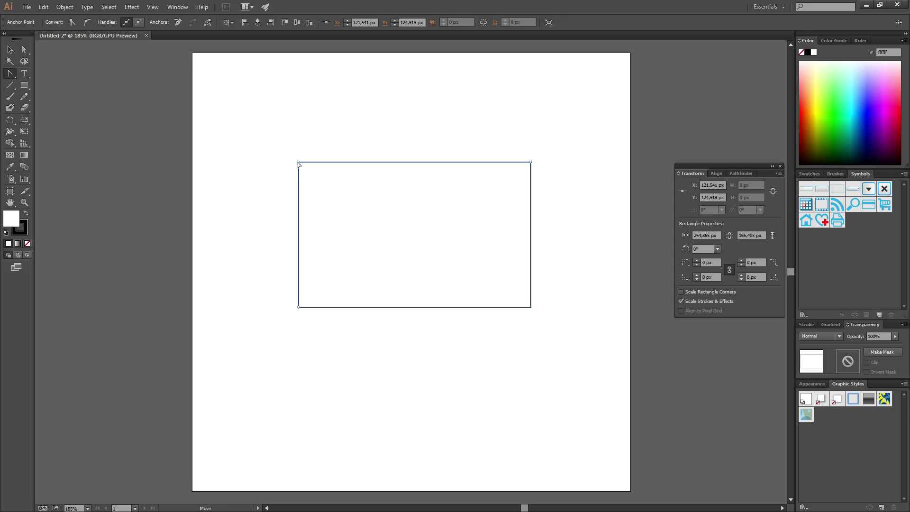
pyautogui.click(298, 162)
pyautogui.moveTo(299, 164); pyautogui.dragTo(372, 110)
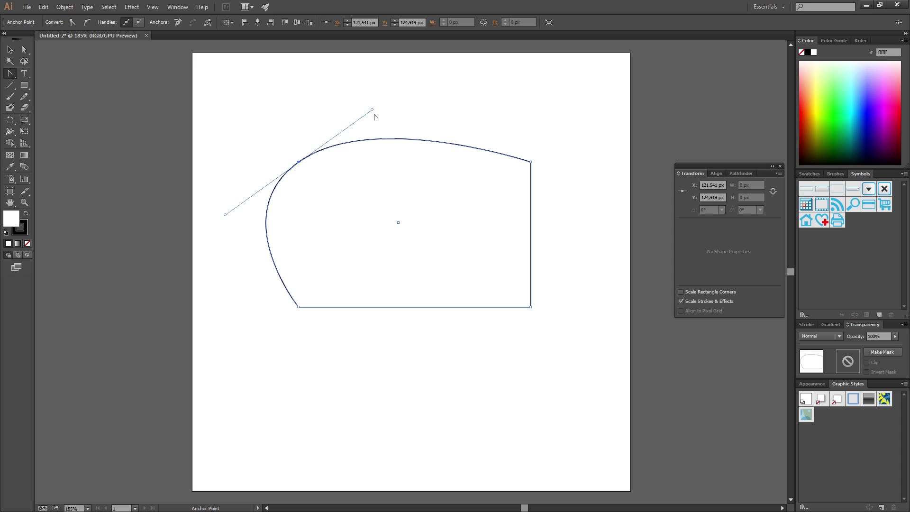
pyautogui.hotkey('ctrl', 'z')
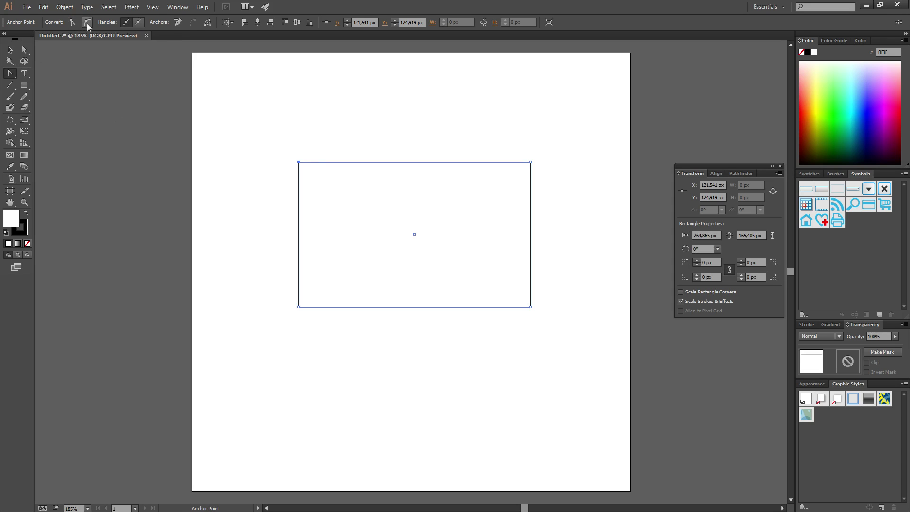
# Convert the upper-left anchor point to smooth, pull its lower direction handle outward with the Direct Selection tool, and deselect the shape
pyautogui.click(22, 49)
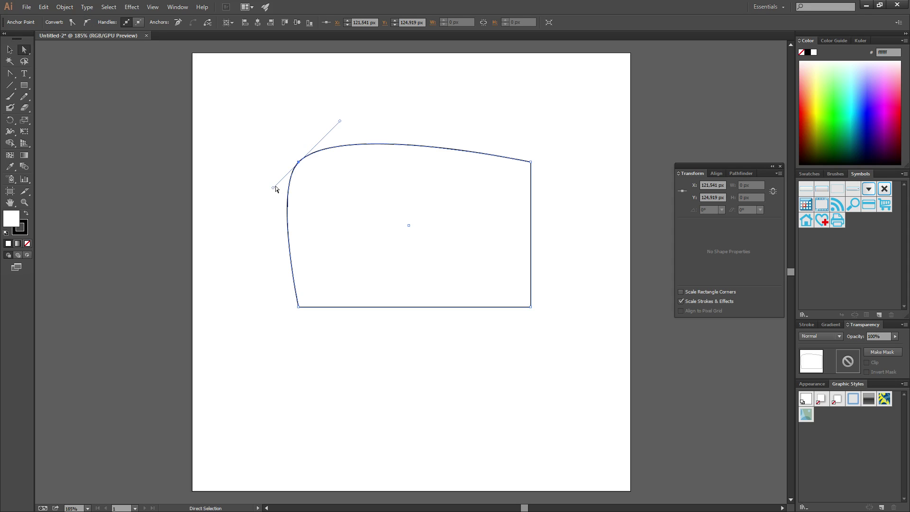
pyautogui.moveTo(272, 189)
pyautogui.mouseDown()
pyautogui.moveTo(242, 219)
pyautogui.moveTo(259, 198)
pyautogui.mouseUp()
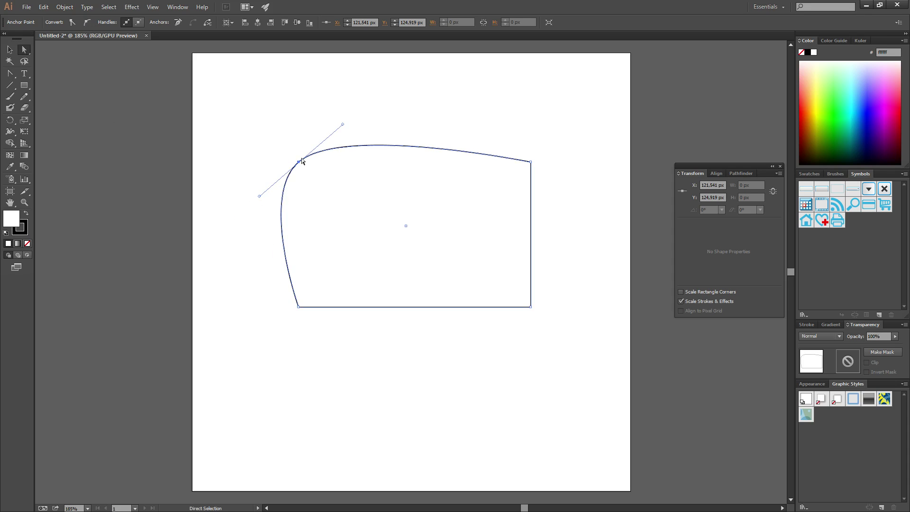
pyautogui.click(279, 138)
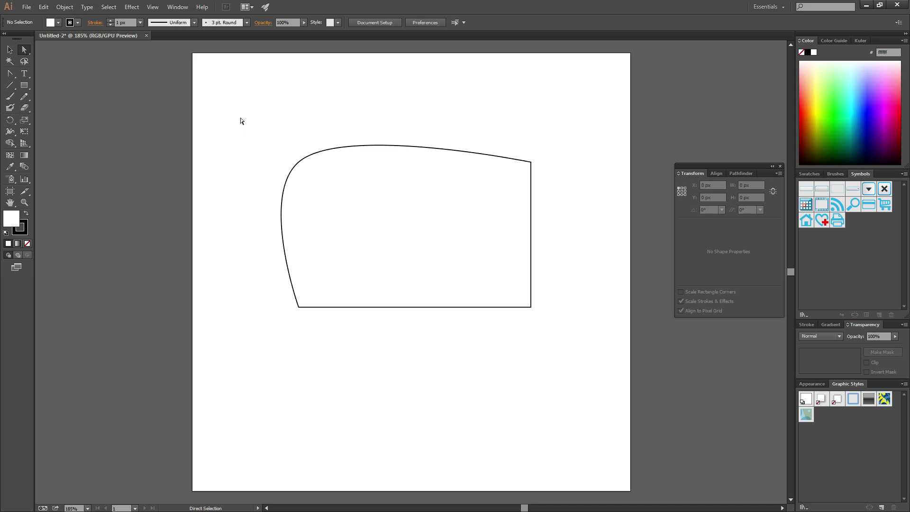
# Delete the reshaped rectangle and draw a new one about 279 px by 163 px in the middle of the artboard
pyautogui.moveTo(423, 261); pyautogui.dragTo(601, 414)
pyautogui.press('Delete')
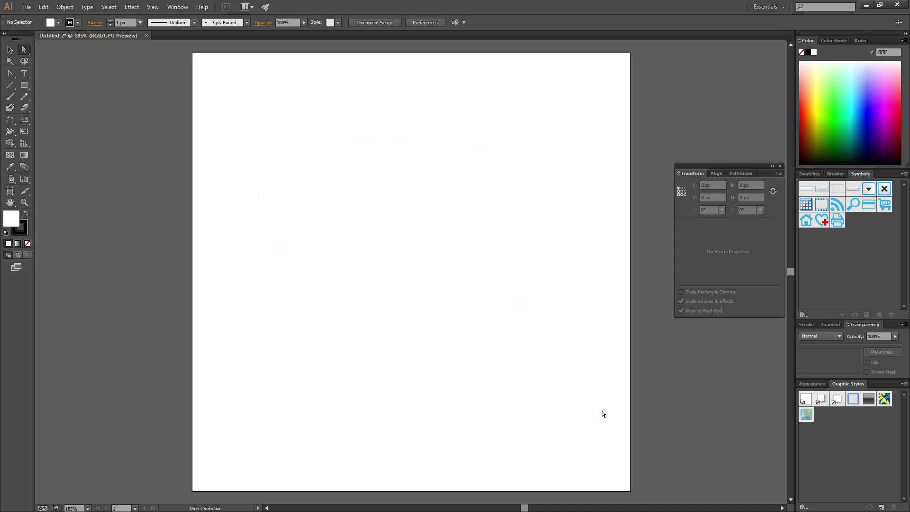
pyautogui.click(29, 85)
pyautogui.moveTo(290, 177); pyautogui.dragTo(535, 319)
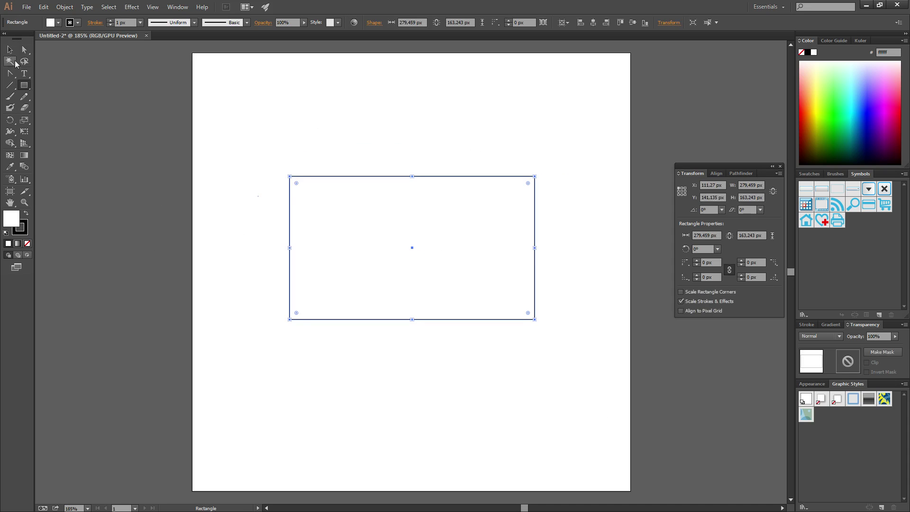
# Convert the new rectangle's upper-left anchor point to smooth and shorten its lower direction handle with the Anchor Point tool
pyautogui.click(24, 49)
pyautogui.click(290, 177)
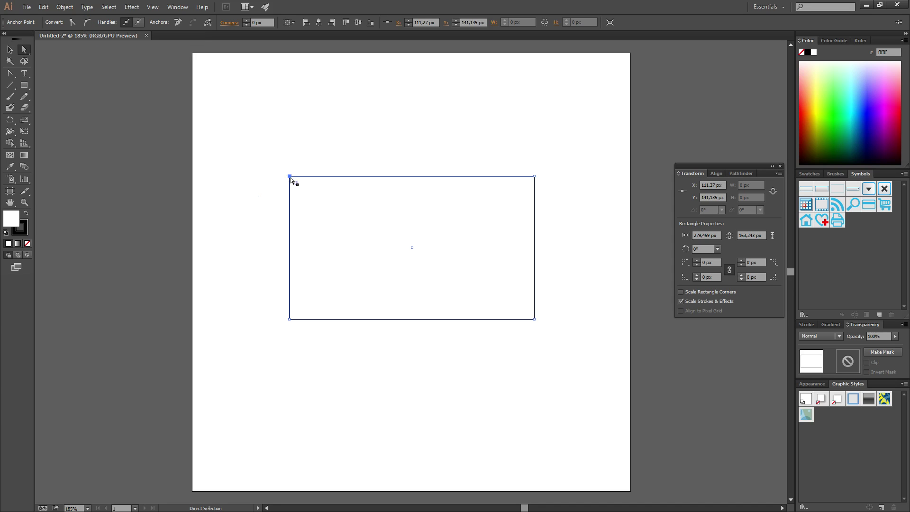
pyautogui.click(86, 22)
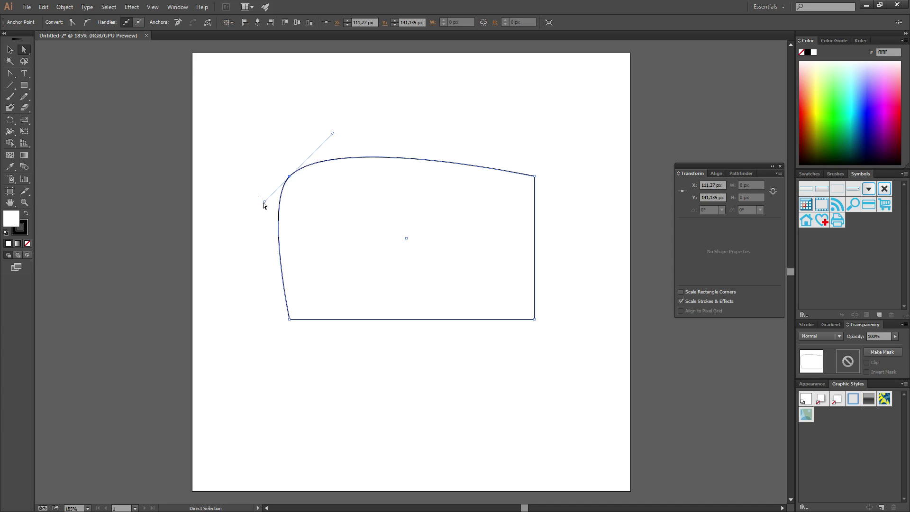
pyautogui.click(10, 74)
pyautogui.moveTo(265, 202); pyautogui.dragTo(269, 195)
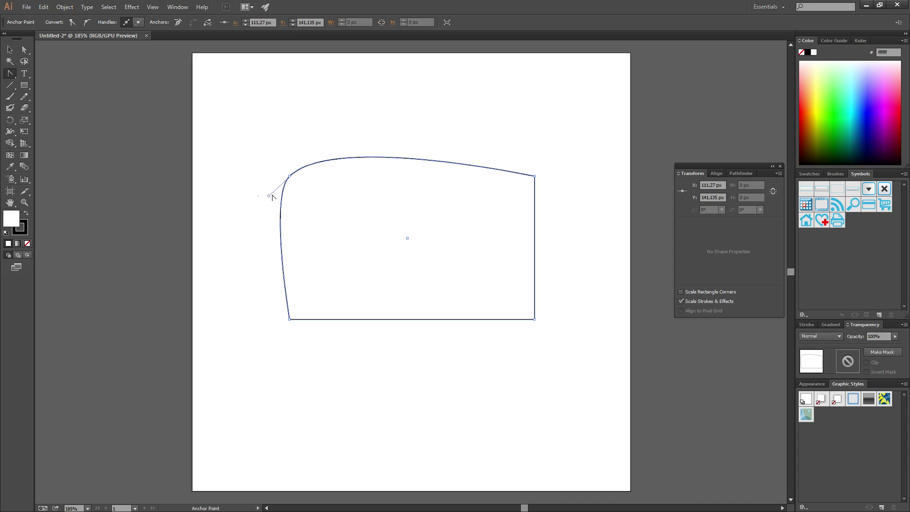
# Collapse the lower direction handle into the upper-left anchor point so that only the top edge stays curved
pyautogui.click(289, 177)
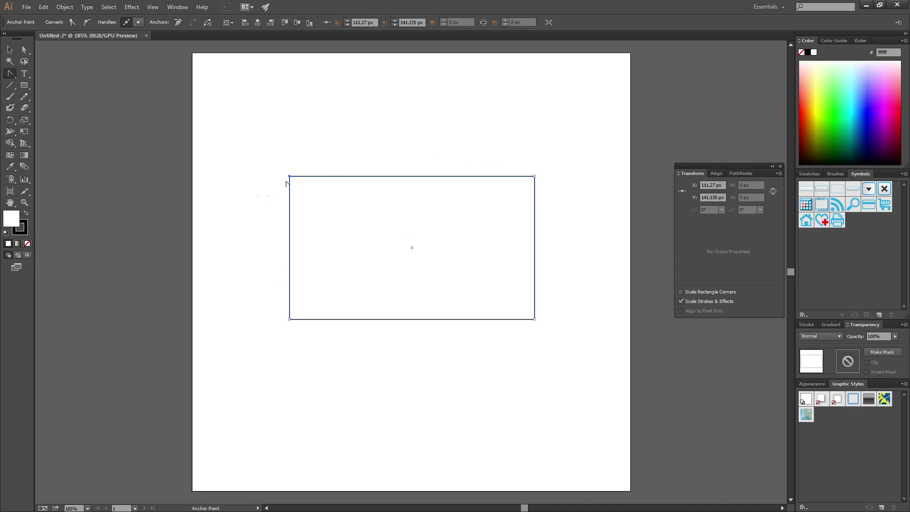
pyautogui.moveTo(289, 177); pyautogui.dragTo(332, 133)
pyautogui.press('ctrl')
pyautogui.moveTo(269, 196)
pyautogui.mouseDown()
pyautogui.moveTo(288, 179)
pyautogui.moveTo(294, 185)
pyautogui.moveTo(283, 187)
pyautogui.moveTo(289, 177)
pyautogui.mouseUp()
pyautogui.click(24, 50)
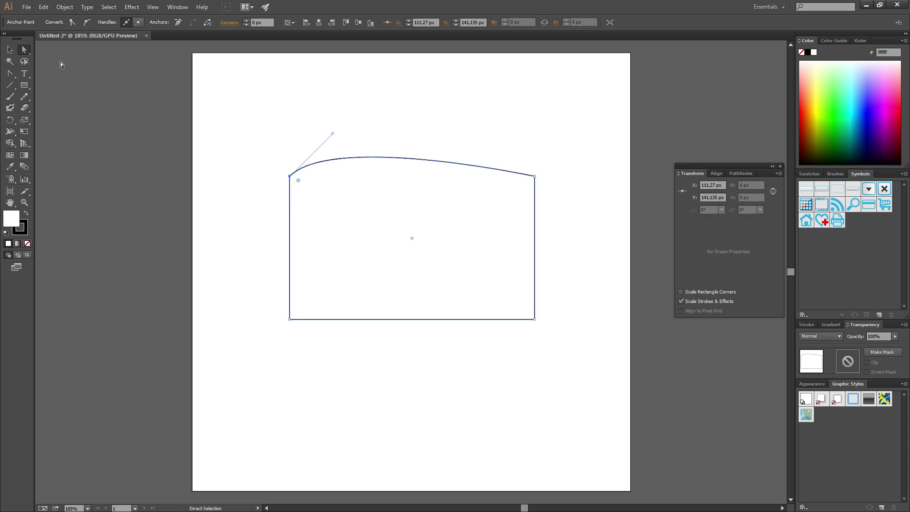
# Try lengthening the upper-left point's remaining handle to arch the top edge, and undo all handle edits back to the plain rectangle
pyautogui.click(274, 175)
pyautogui.click(290, 176)
pyautogui.moveTo(330, 135); pyautogui.dragTo(405, 70)
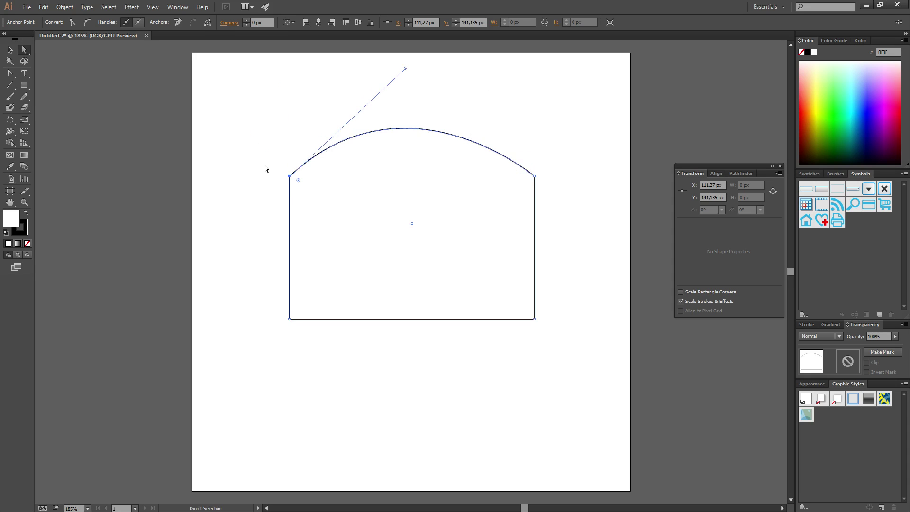
pyautogui.click(279, 131)
pyautogui.hotkey('ctrl', 'z')
pyautogui.hotkey('ctrl', 'z')
pyautogui.hotkey('ctrl', 'z')
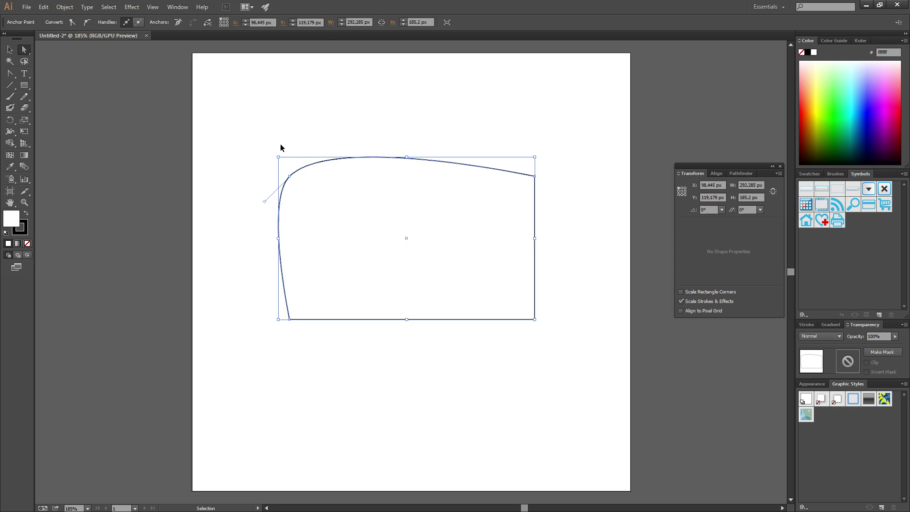
pyautogui.hotkey('ctrl', 'z')
# Select the plain rectangle's upper-left anchor point and convert it to a smooth point
pyautogui.click(280, 144)
pyautogui.click(289, 176)
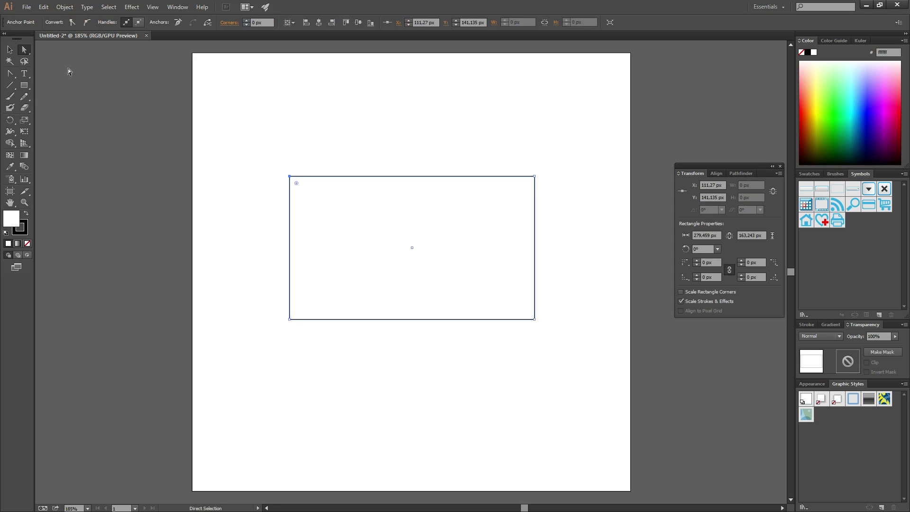
pyautogui.moveTo(290, 176)
pyautogui.mouseDown()
pyautogui.moveTo(357, 134)
pyautogui.moveTo(290, 178)
pyautogui.mouseUp()
pyautogui.click(88, 23)
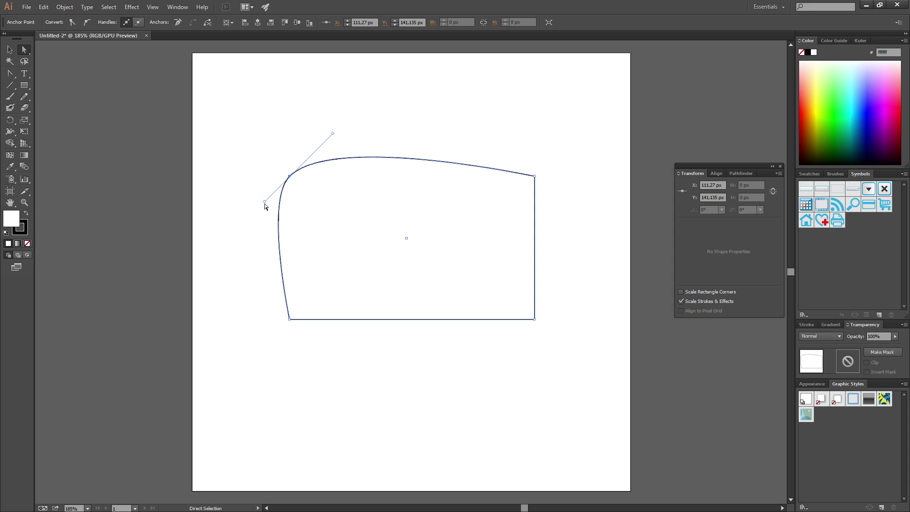
# Try repositioning the lower direction handle of the upper-left anchor point, and undo the move
pyautogui.moveTo(264, 202); pyautogui.dragTo(290, 180)
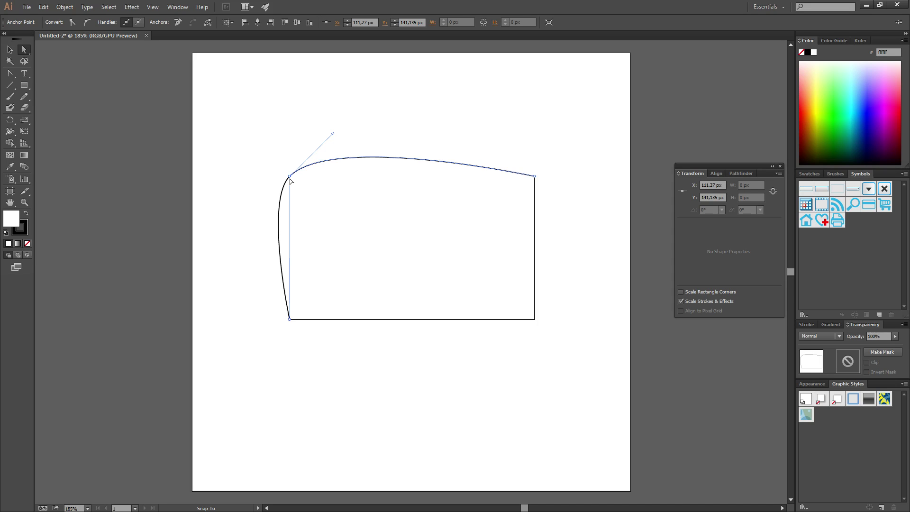
pyautogui.moveTo(291, 180); pyautogui.dragTo(276, 212)
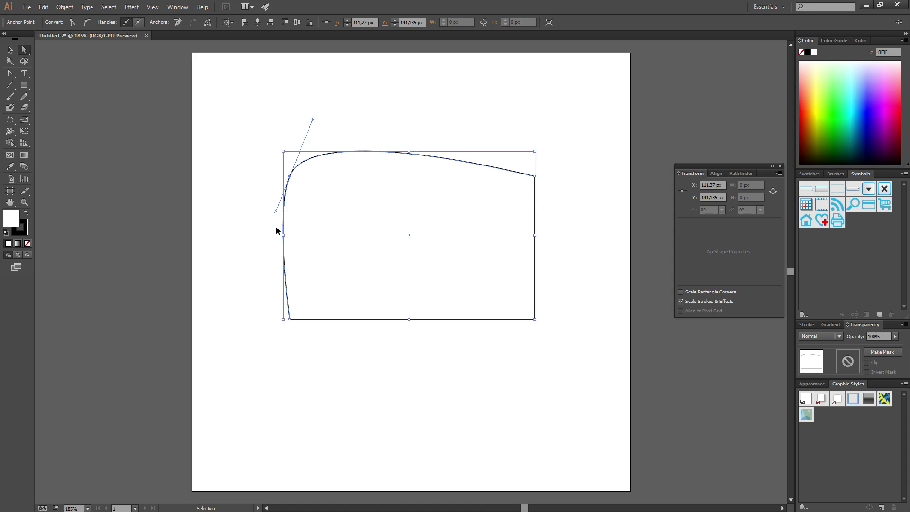
pyautogui.hotkey('ctrl', 'z')
# Retract the lower direction handle into the upper-left anchor point and lengthen the upper handle to raise the top curve
pyautogui.moveTo(265, 201); pyautogui.dragTo(292, 181)
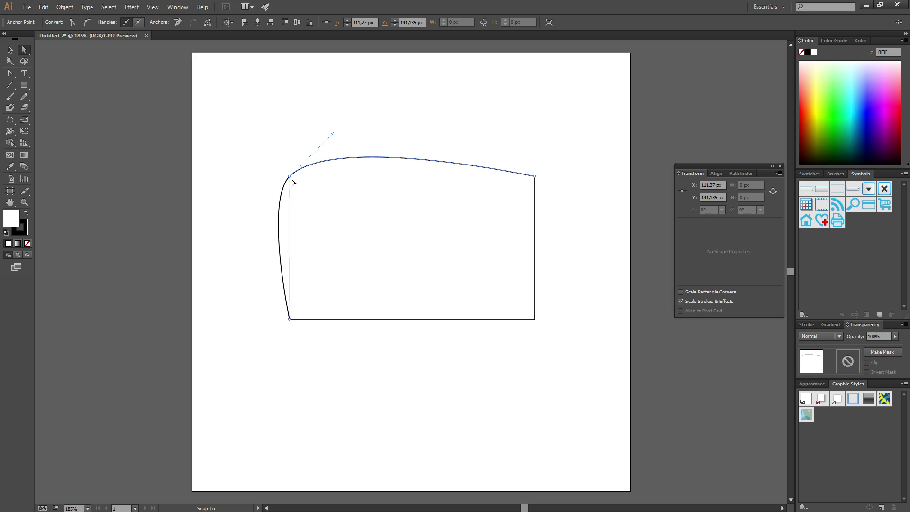
pyautogui.moveTo(293, 182); pyautogui.dragTo(292, 182)
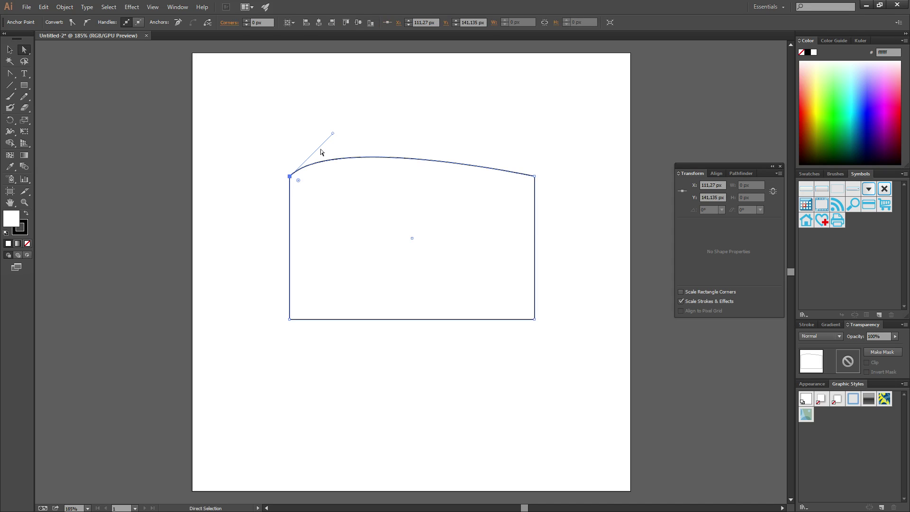
pyautogui.moveTo(333, 135); pyautogui.dragTo(361, 119)
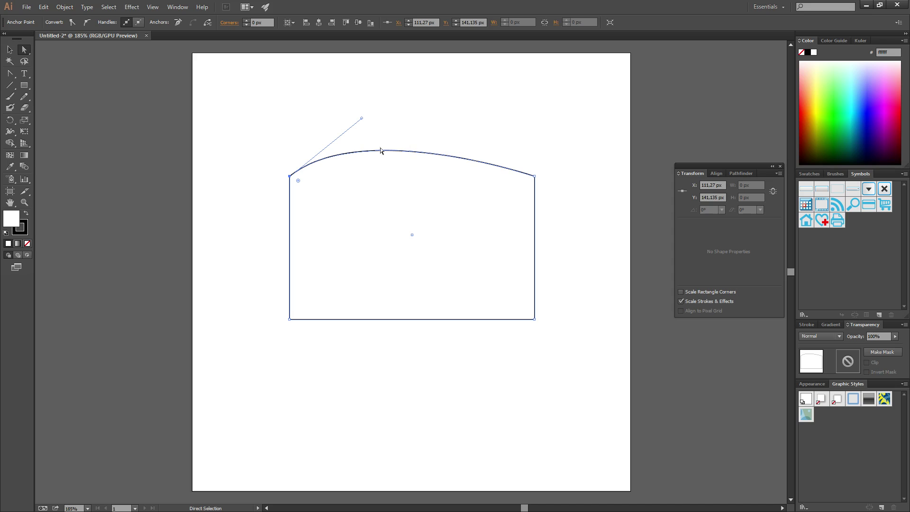
# Convert the upper-right anchor point to smooth and retract its lower direction handle into the point to keep the right edge straight
pyautogui.click(533, 177)
pyautogui.click(436, 163)
pyautogui.click(536, 177)
pyautogui.click(86, 24)
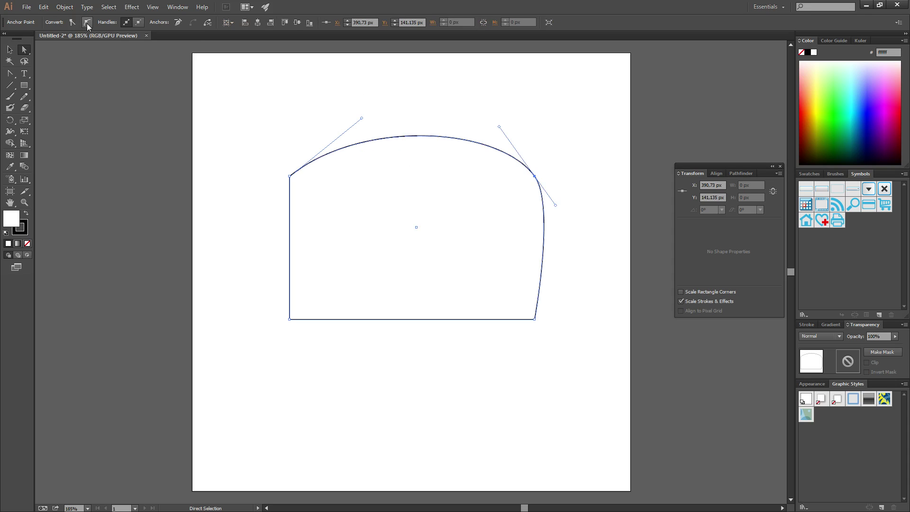
pyautogui.moveTo(556, 207); pyautogui.dragTo(534, 177)
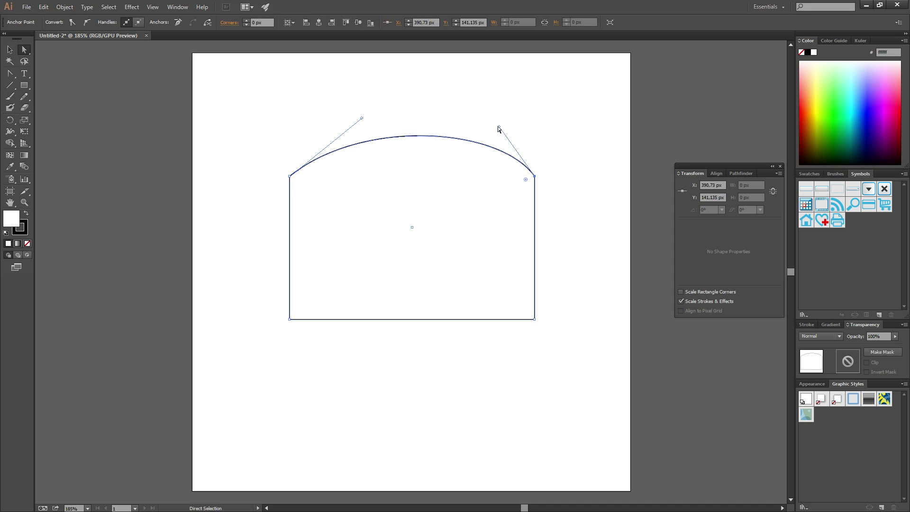
# Reposition the direction handles of both upper anchor points so they cross above the shape, forming a centered rounded peak
pyautogui.moveTo(499, 129); pyautogui.dragTo(473, 235)
pyautogui.moveTo(389, 114); pyautogui.dragTo(305, 101)
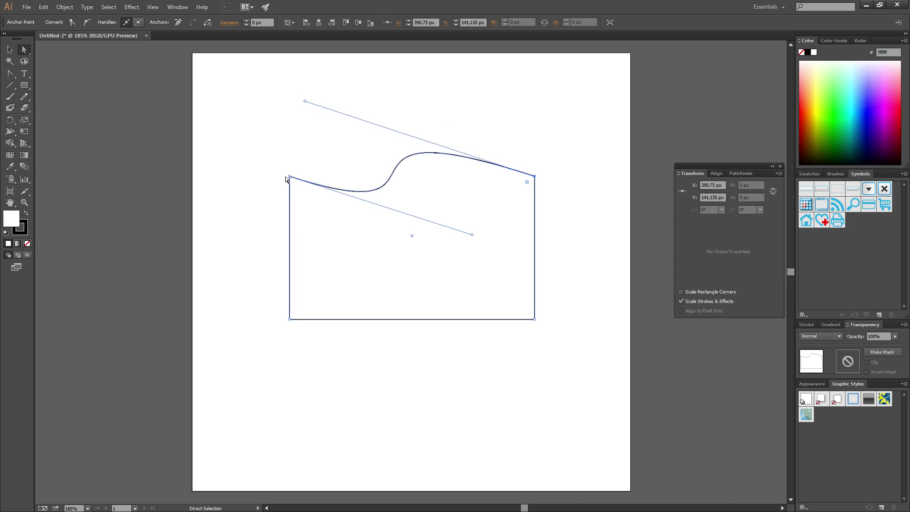
pyautogui.moveTo(471, 236); pyautogui.dragTo(464, 106)
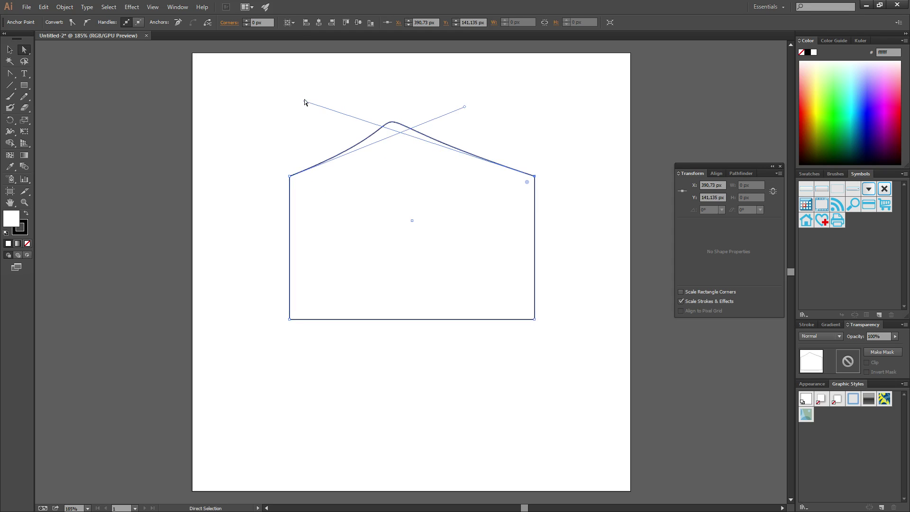
pyautogui.moveTo(304, 101); pyautogui.dragTo(353, 107)
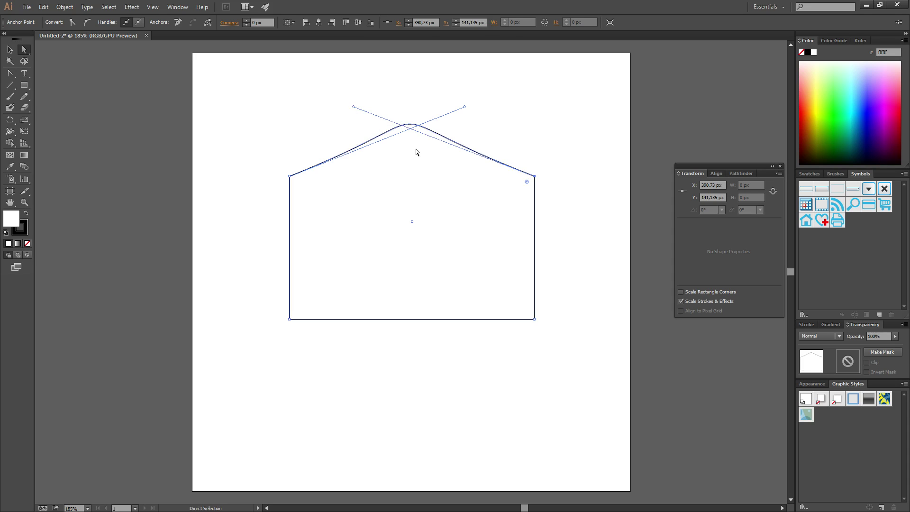